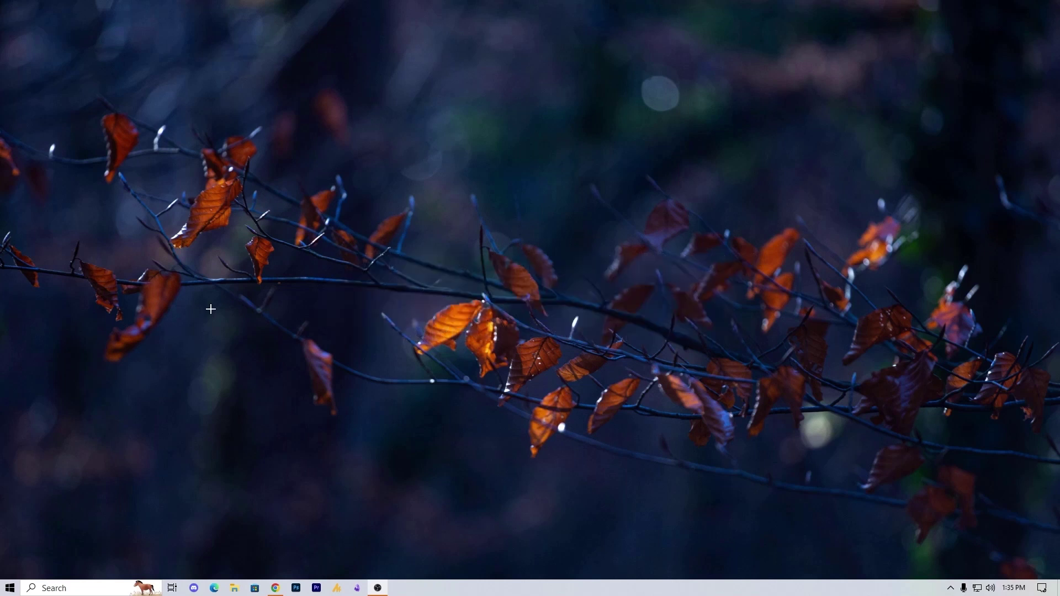
- Open the microphone privacy page in Windows Settings and switch app access to the microphone off and back on
left_click(10, 588)
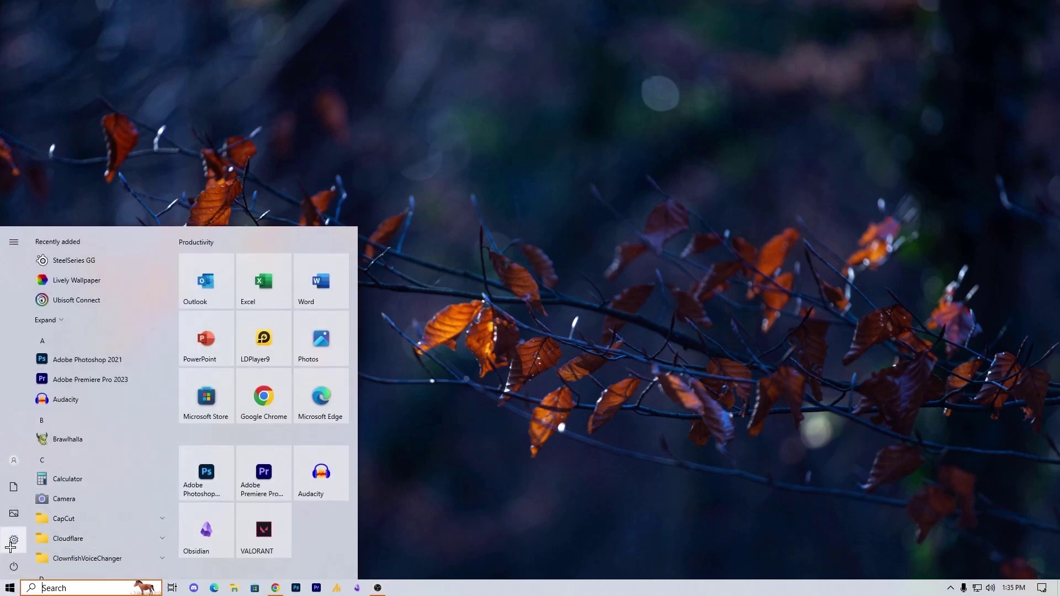
left_click(14, 539)
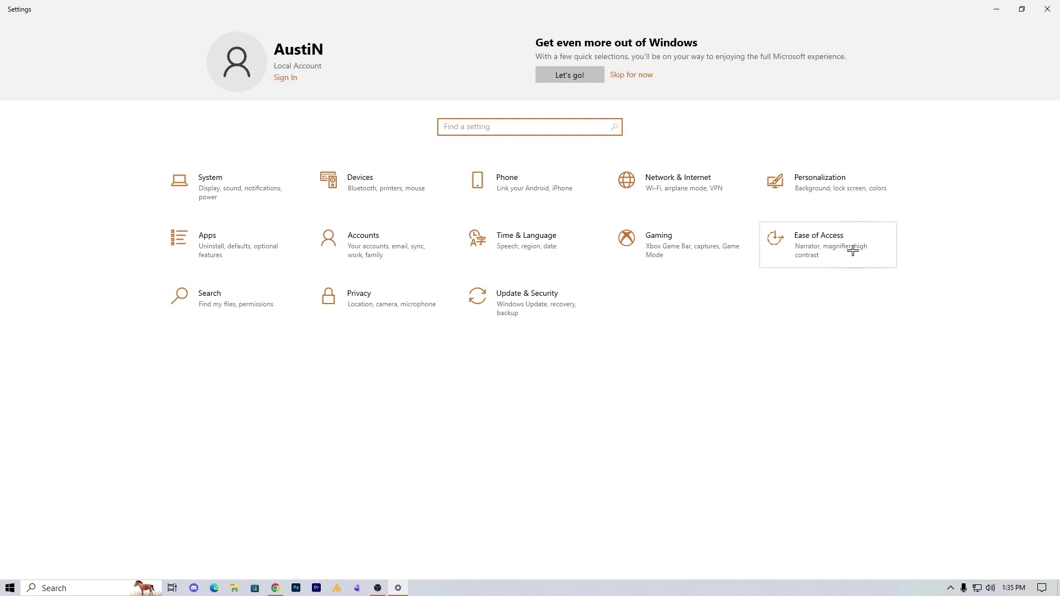
left_click(387, 305)
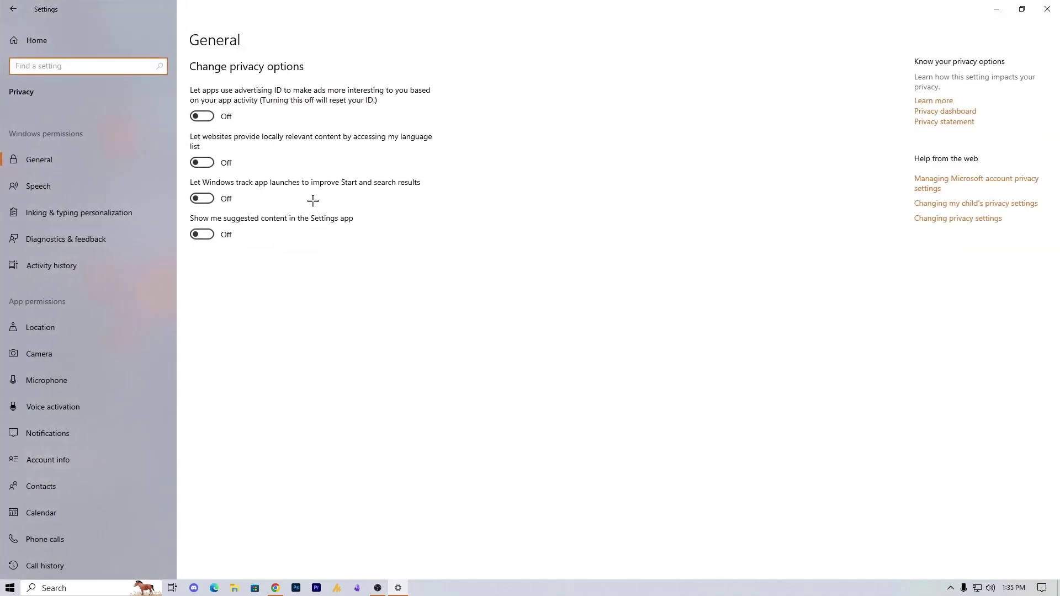
scroll(107, 350, "down", 2)
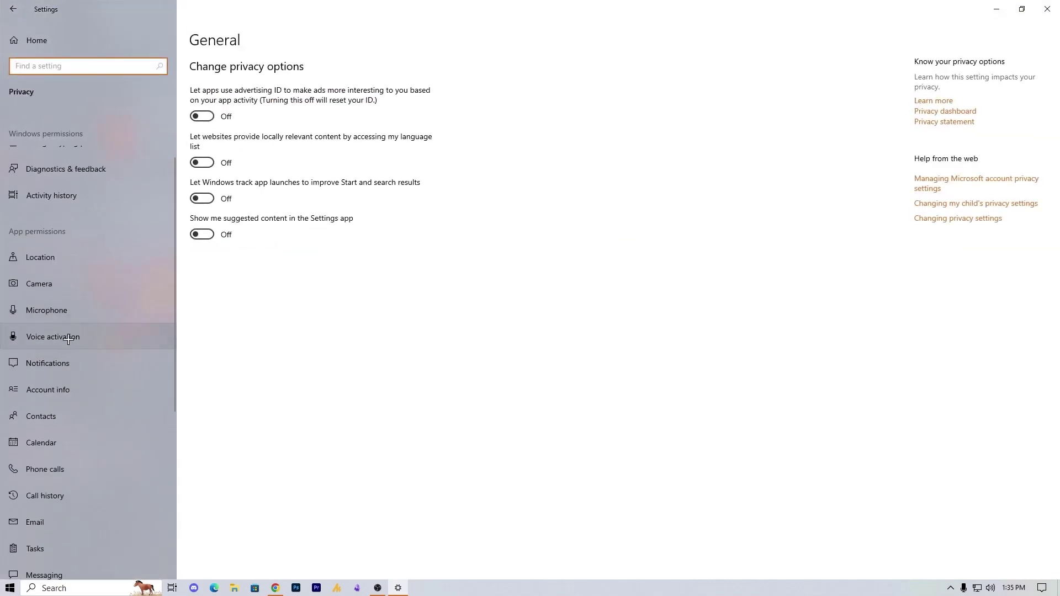
left_click(62, 316)
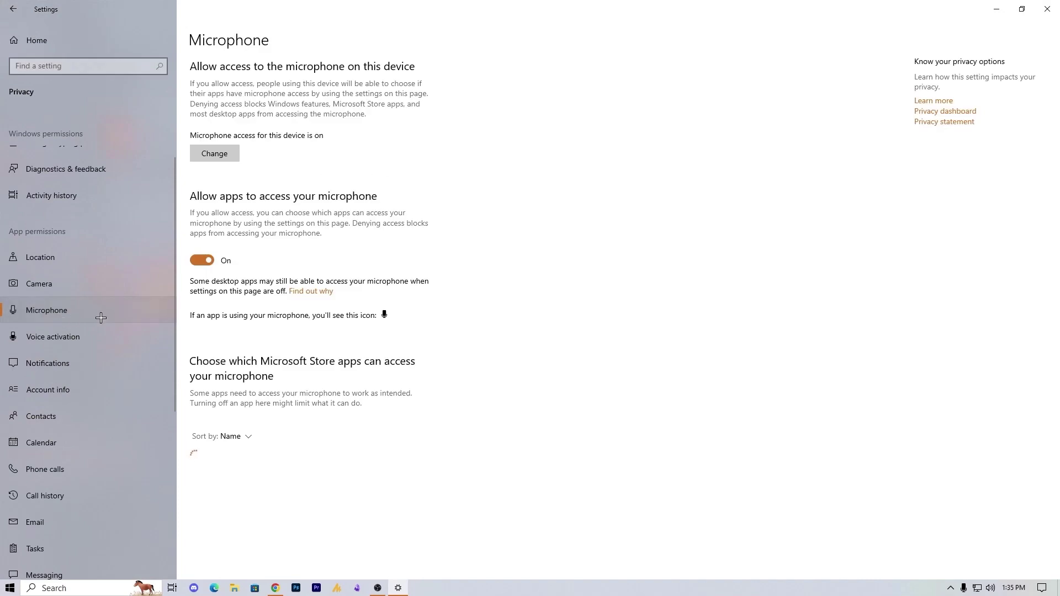
left_click(200, 262)
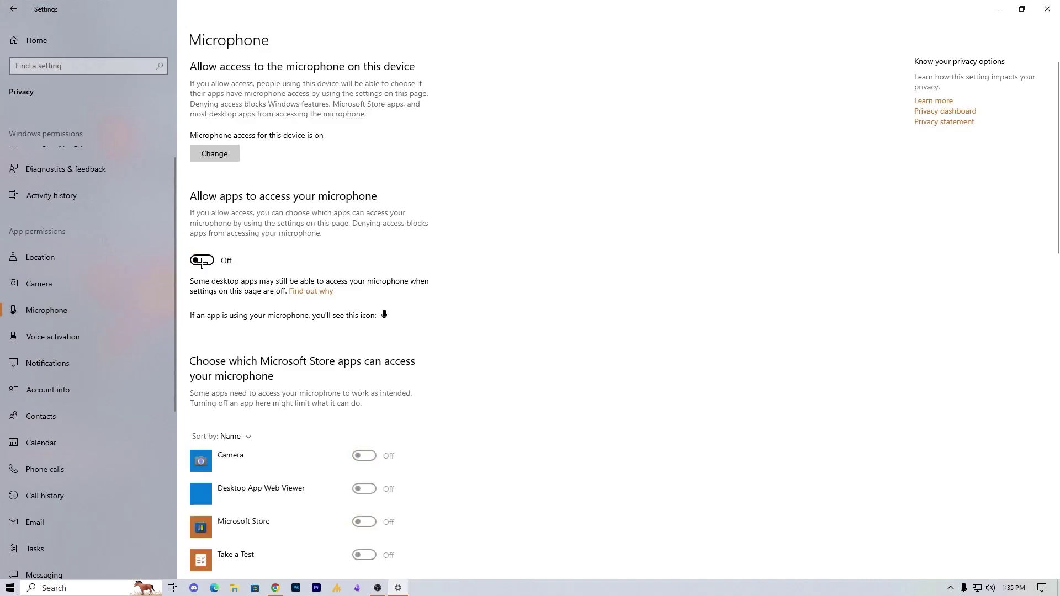
left_click(202, 263)
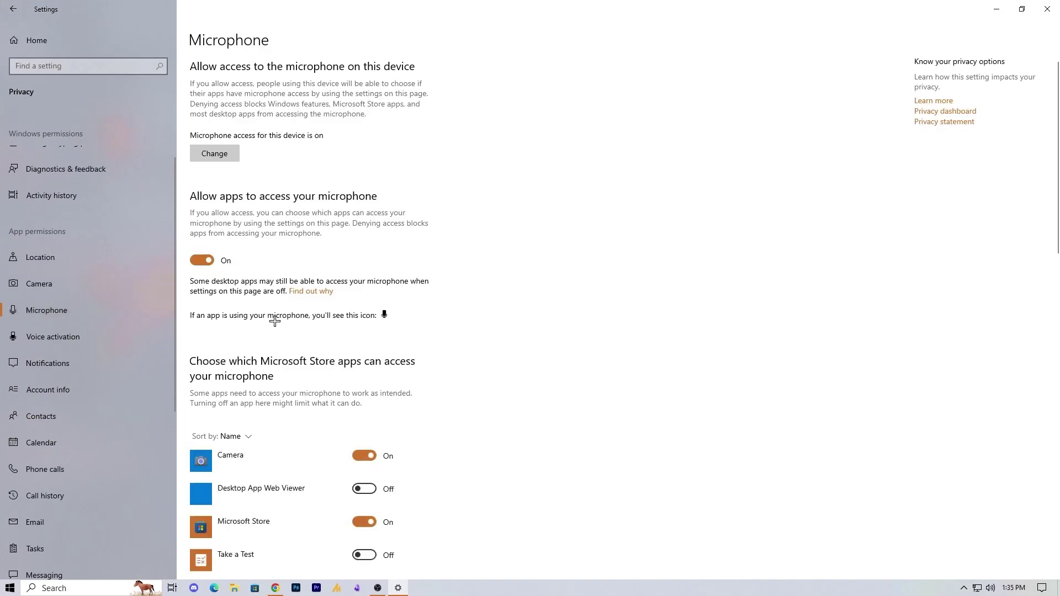
- Switch microphone access for Desktop App Web Viewer and Take a Test on and back off
scroll(275, 319, "down", 5)
scroll(276, 323, "up", 1)
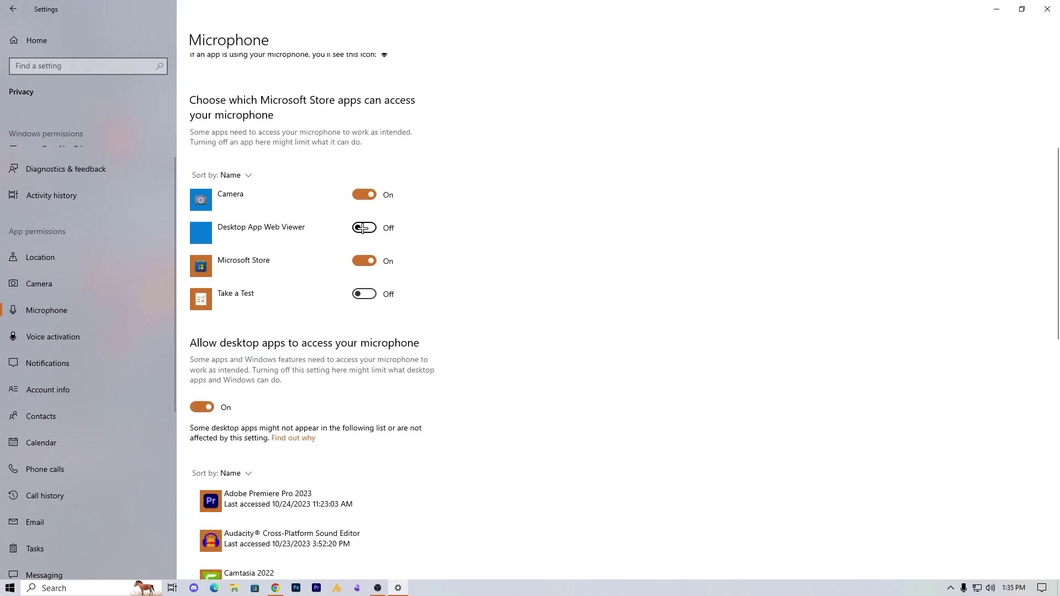
left_click(363, 227)
left_click(364, 294)
left_click(363, 227)
left_click(364, 295)
- Switch microphone access for desktop apps off and back on
scroll(315, 308, "down", 3)
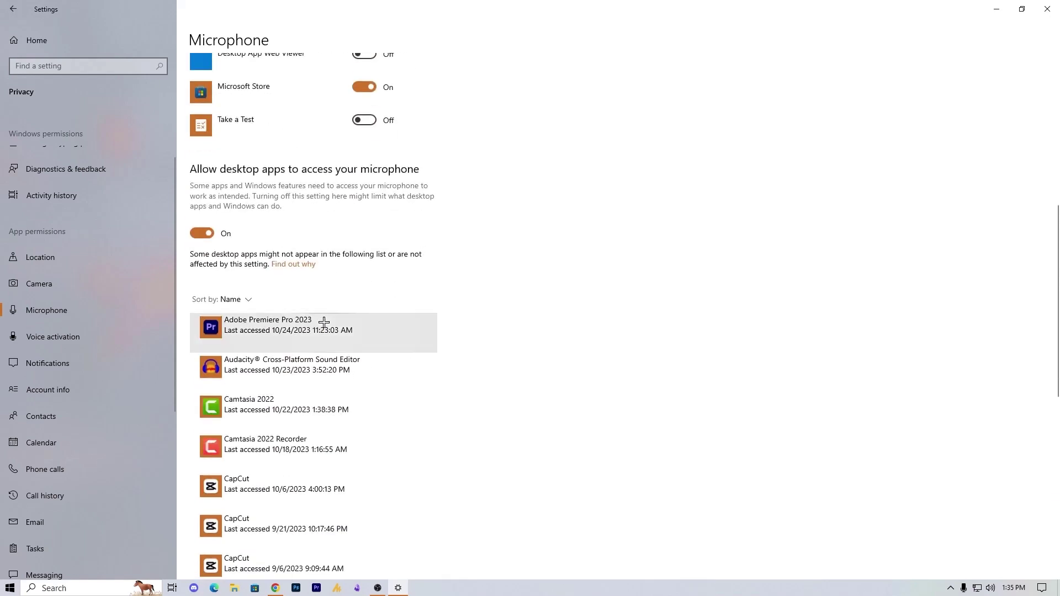
scroll(350, 239, "up", 3)
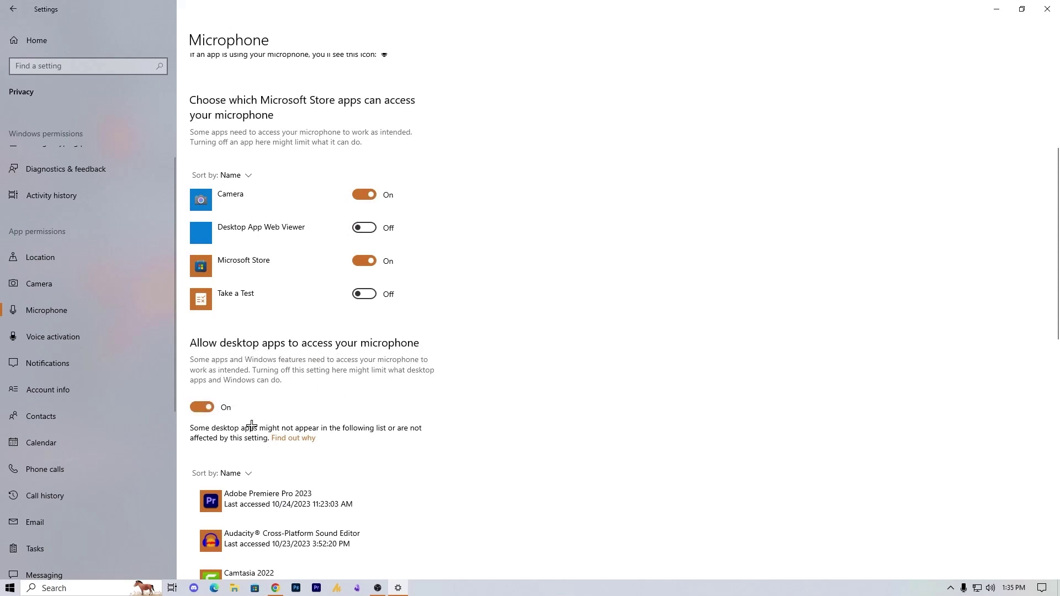
left_click(206, 409)
left_click(202, 407)
- Review the desktop apps that use the microphone, expand the OBS Studio entry, and close Settings
scroll(332, 431, "down", 2)
scroll(332, 432, "down", 10)
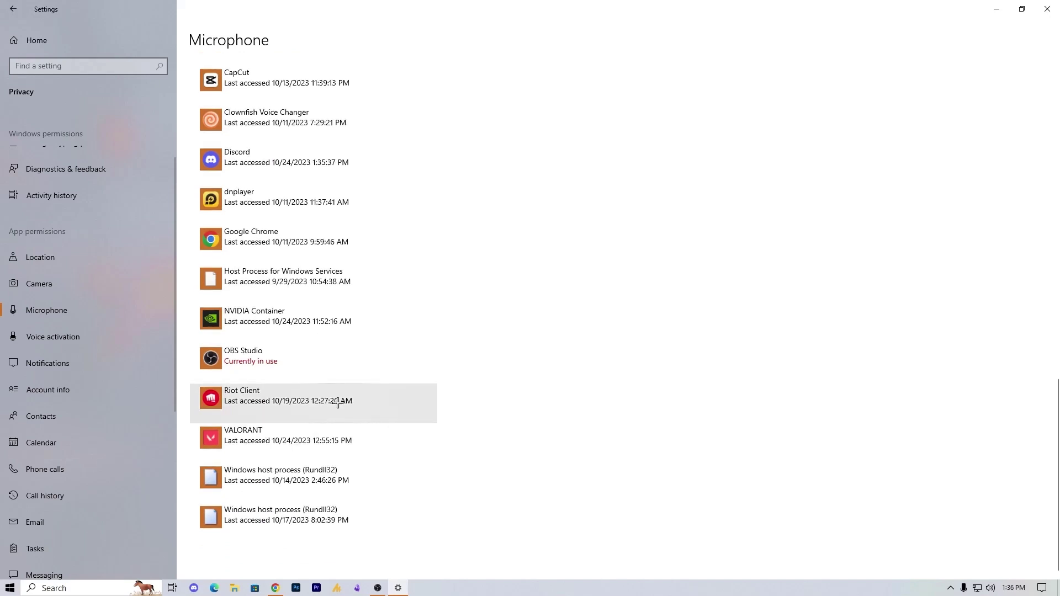
left_click(296, 375)
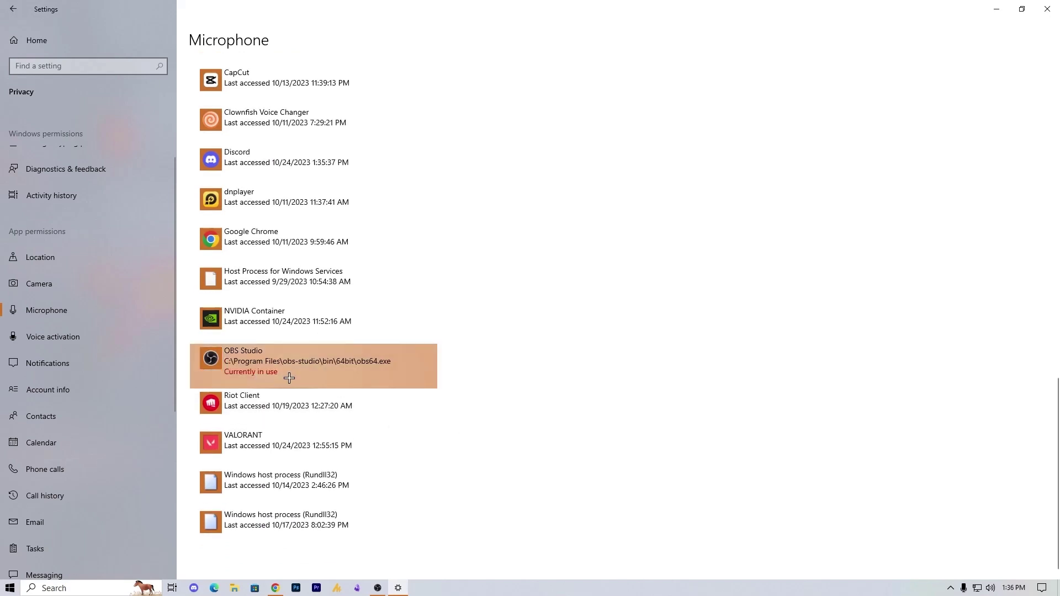
left_click(1048, 13)
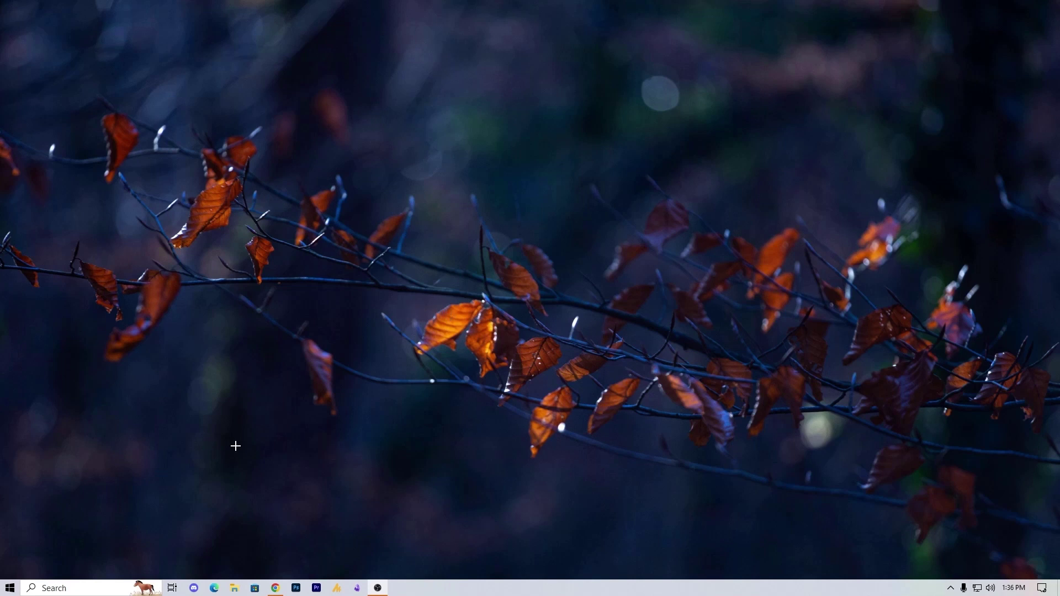
- Open the Sound settings from the Control Panel's Hardware and Sound section and show the recording devices
left_click(11, 586)
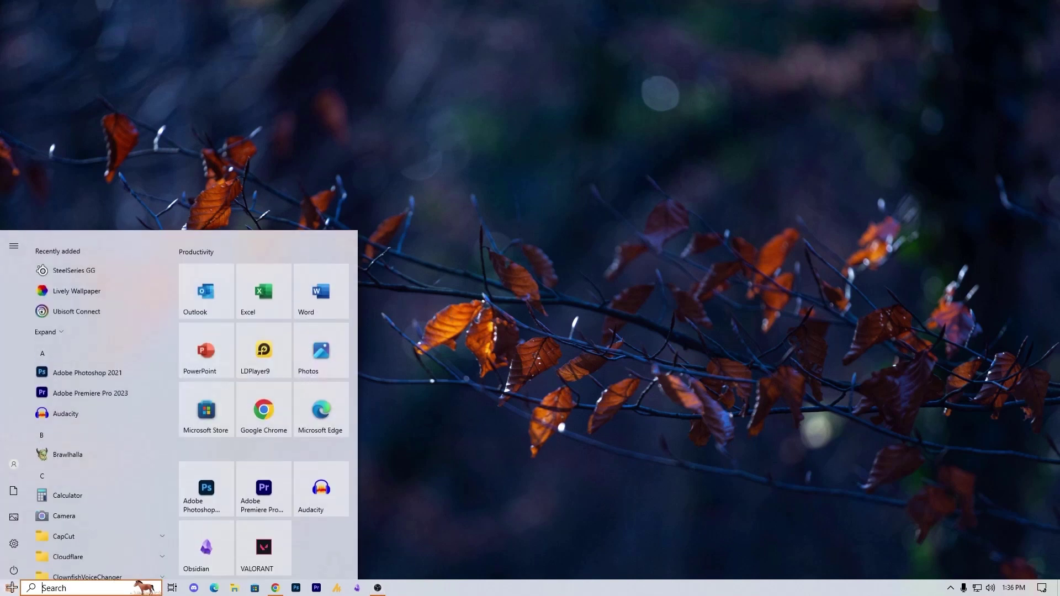
type("control")
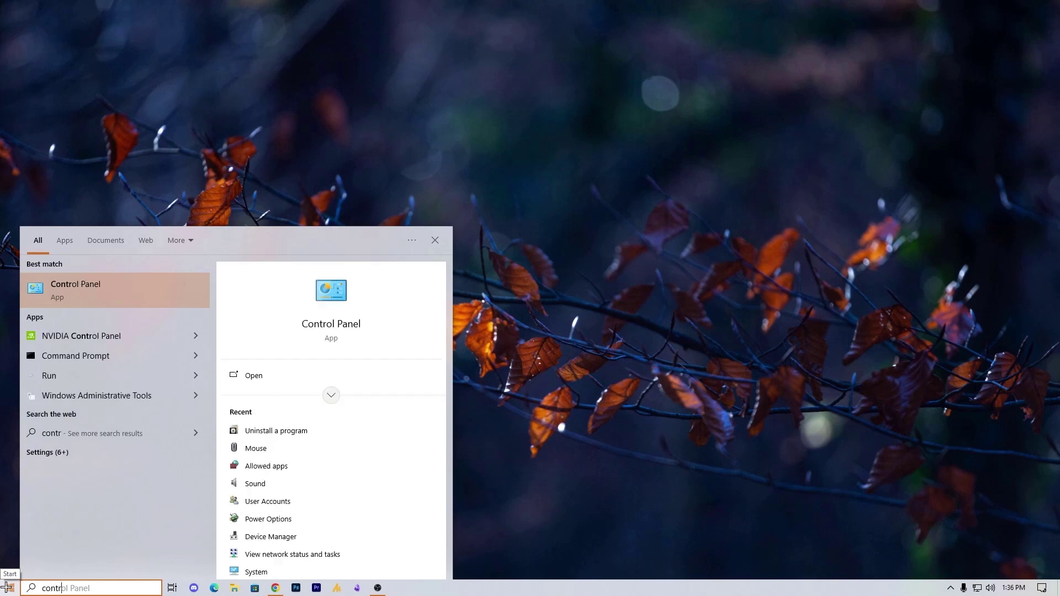
key("Return")
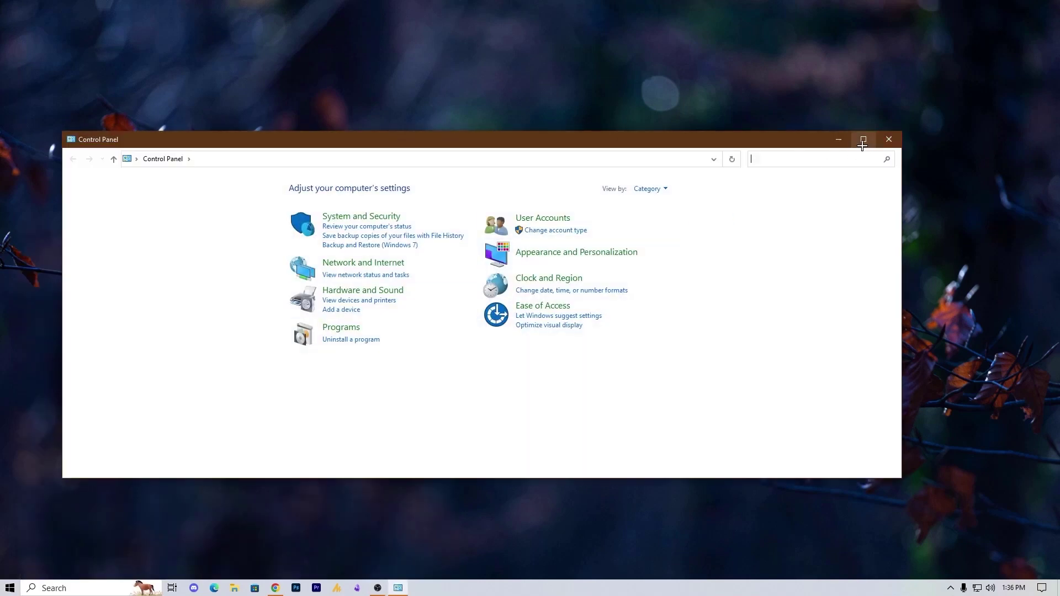
left_click_drag(536, 142, 569, 90)
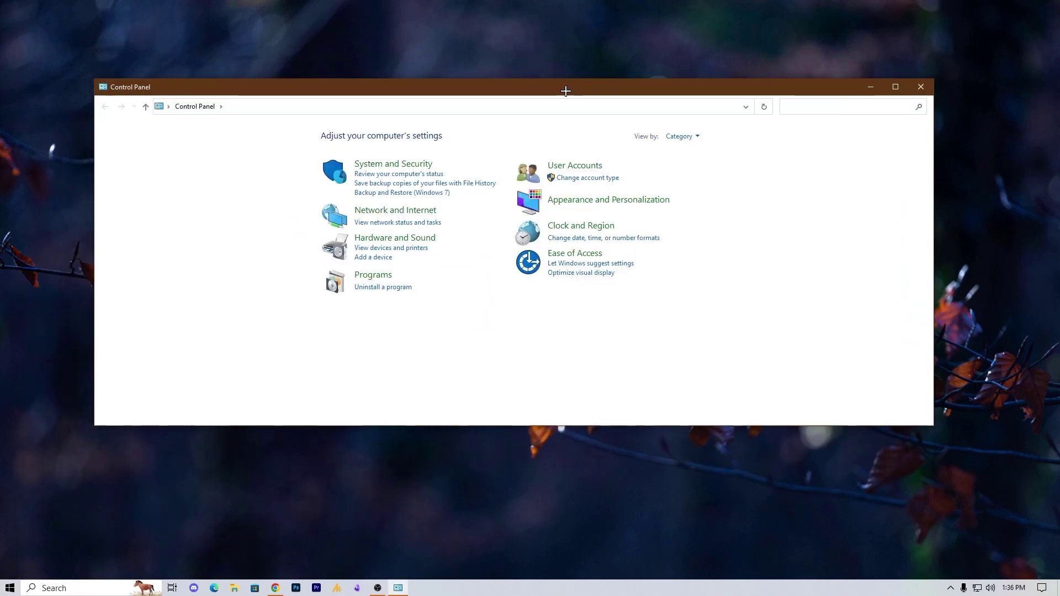
left_click(379, 239)
left_click(257, 199)
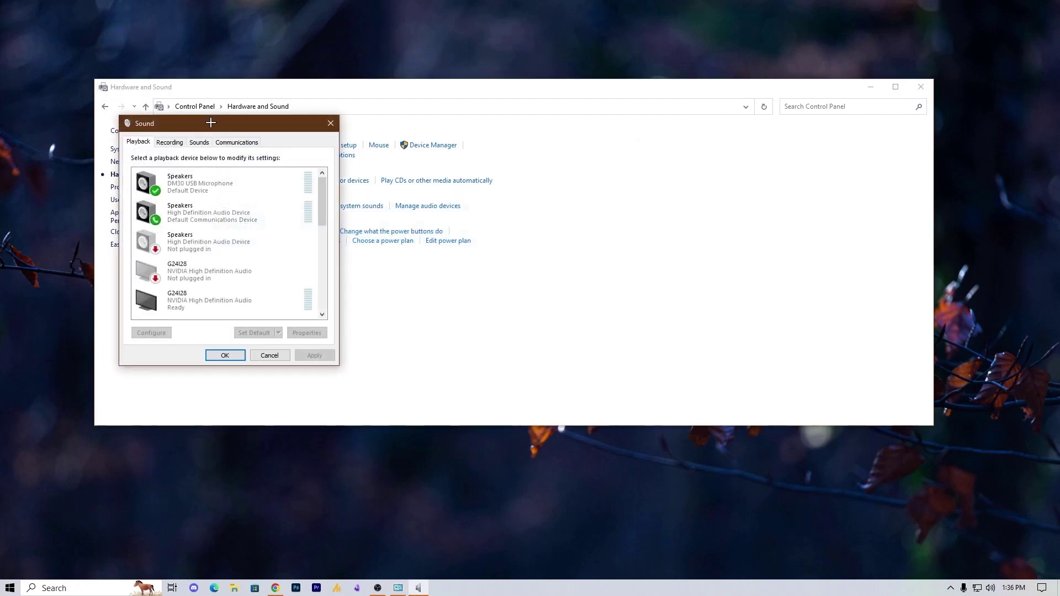
left_click_drag(208, 123, 504, 123)
left_click(466, 143)
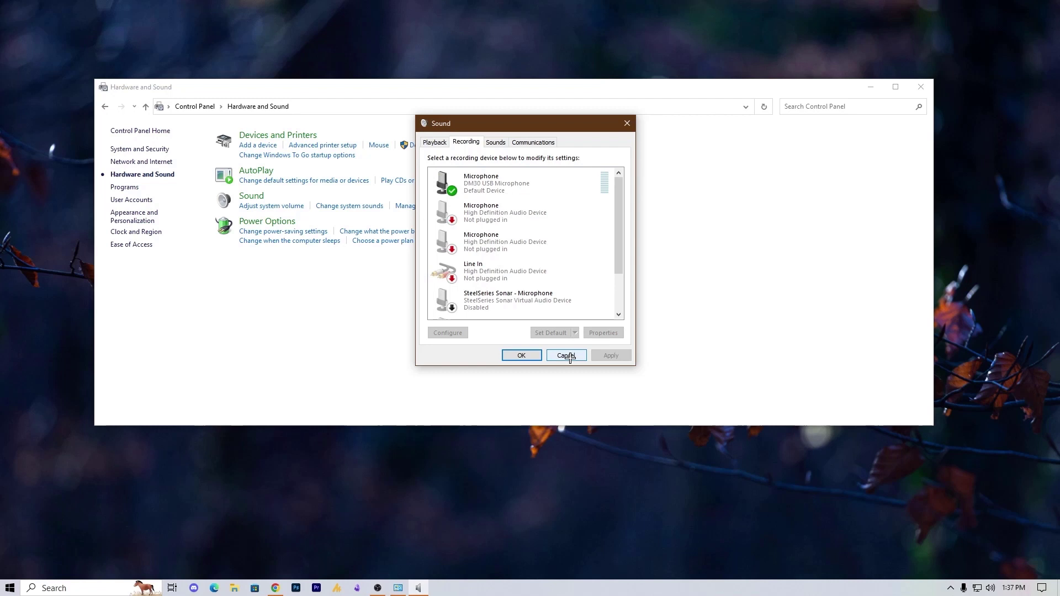
- Check the DM30 USB Microphone in the recording devices, and close the Sound settings and Control Panel without changes
left_click(486, 185)
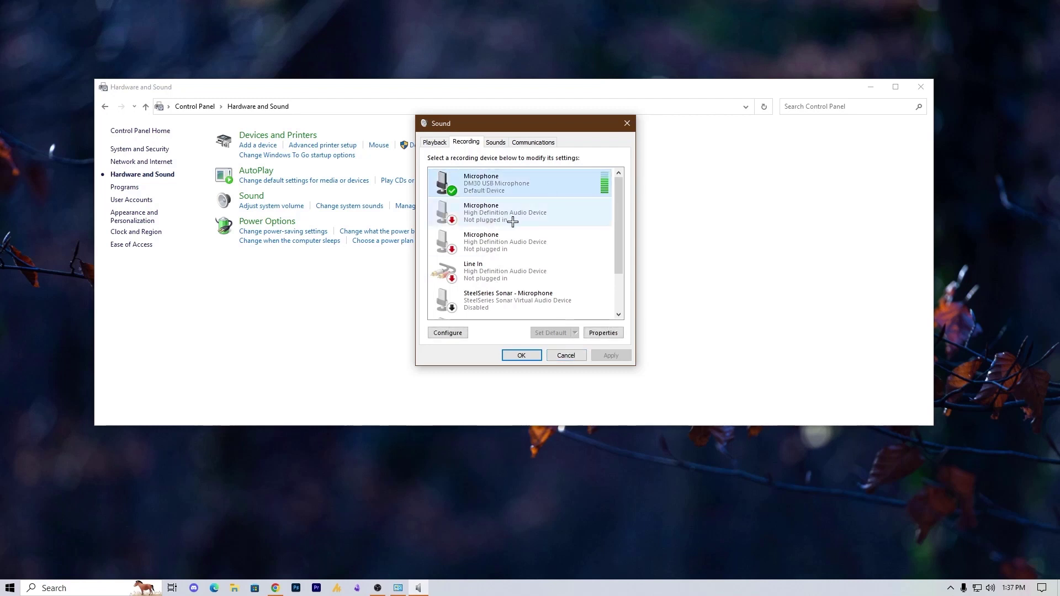
left_click(565, 356)
left_click(921, 86)
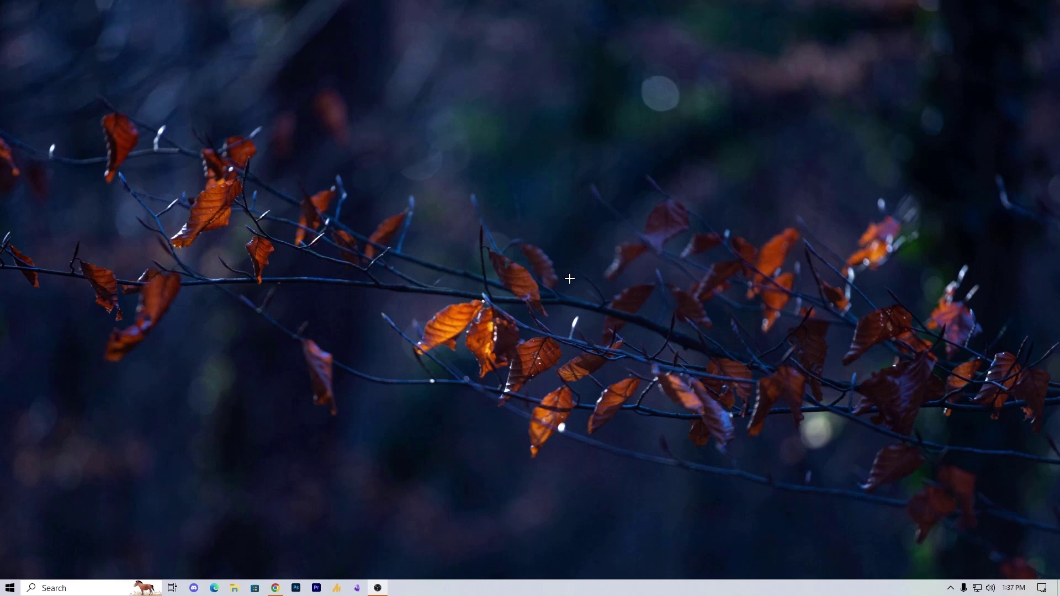
- Switch to Discord and open its Voice & Video settings
left_click(194, 588)
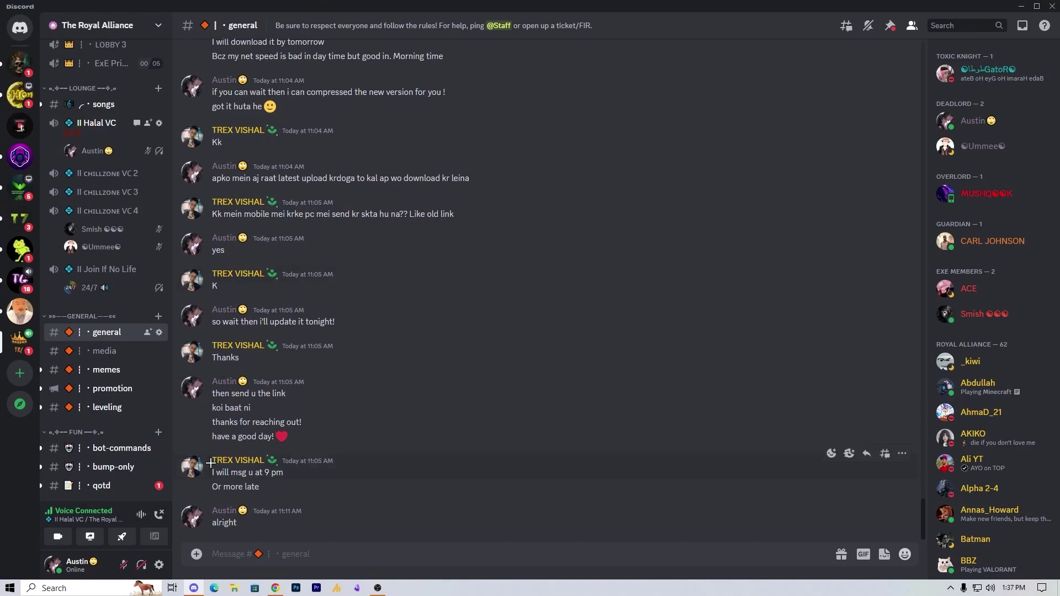
left_click(158, 566)
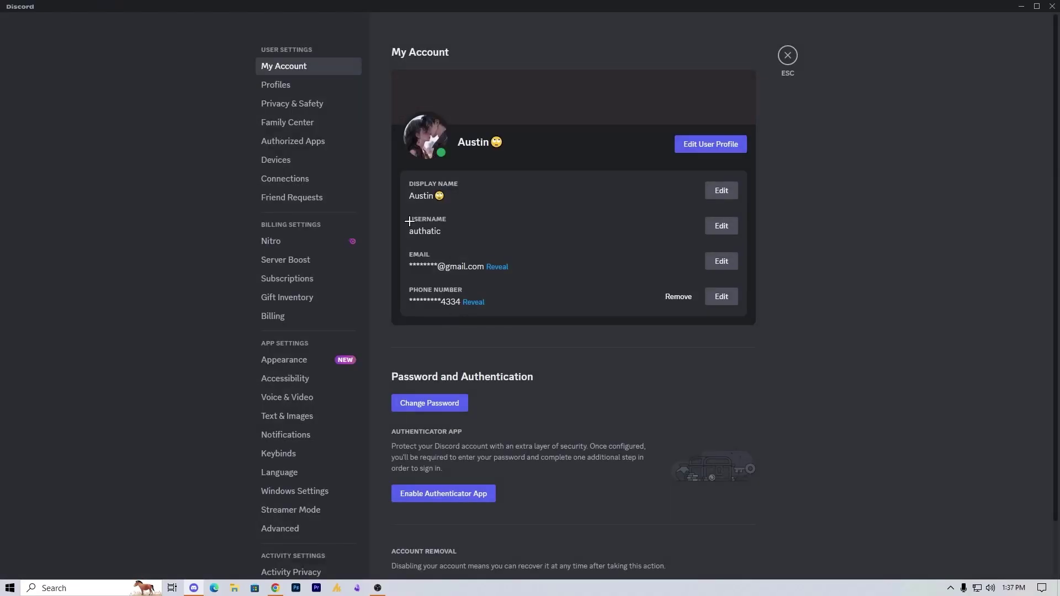
left_click(303, 402)
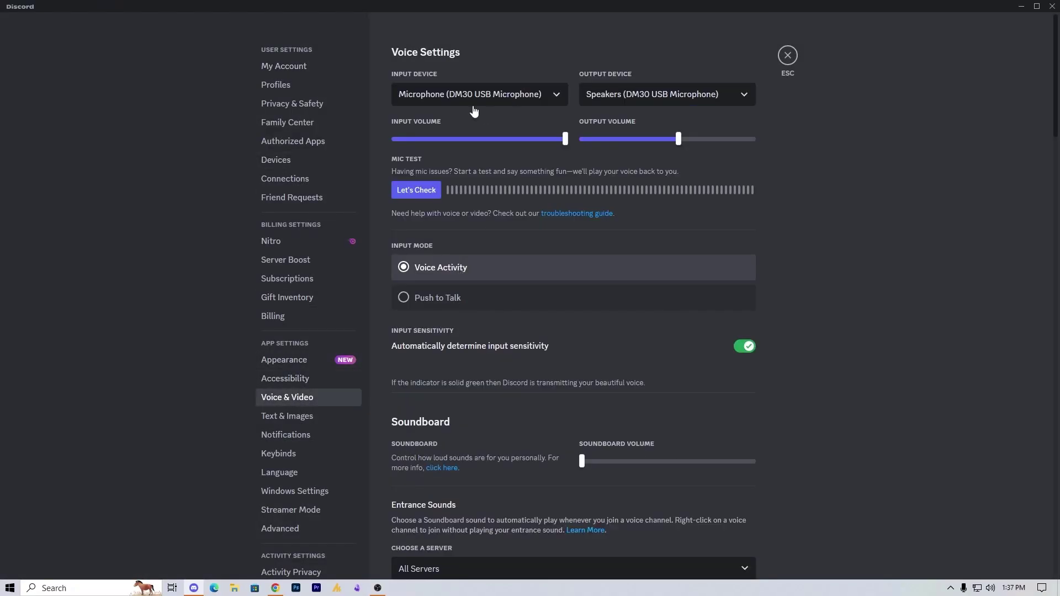
- Choose CABLE Output (VB-Audio Virtual Cable) as Discord's input device and minimize Discord
left_click(491, 94)
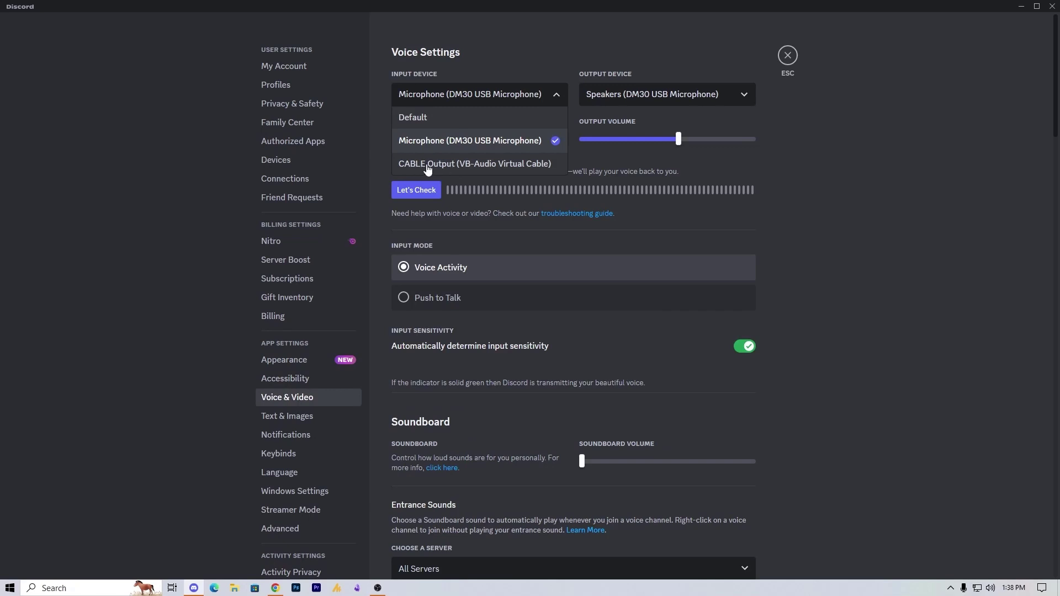
left_click(478, 164)
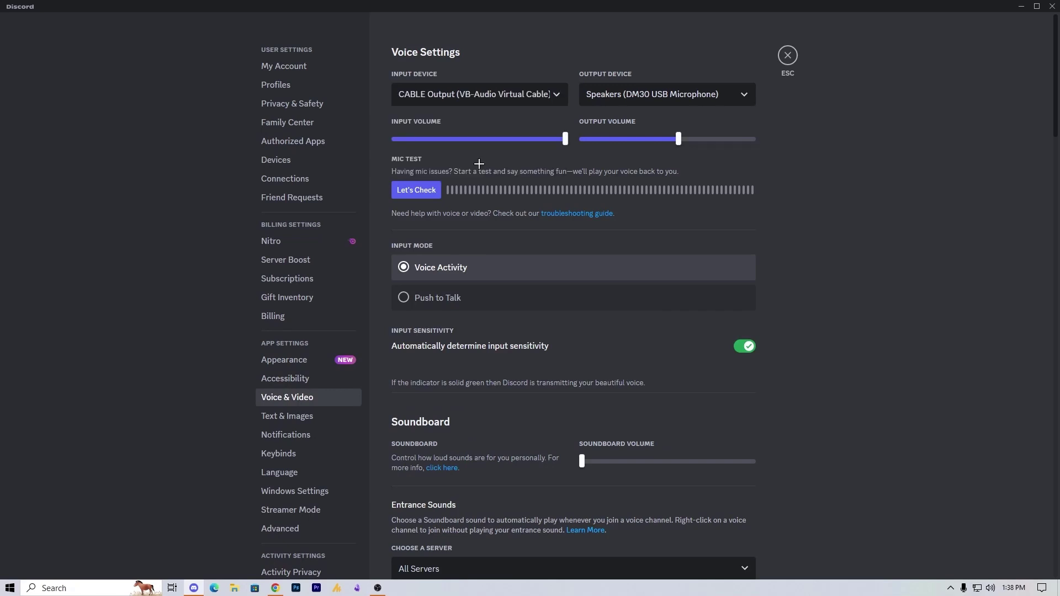
left_click(492, 96)
left_click(480, 165)
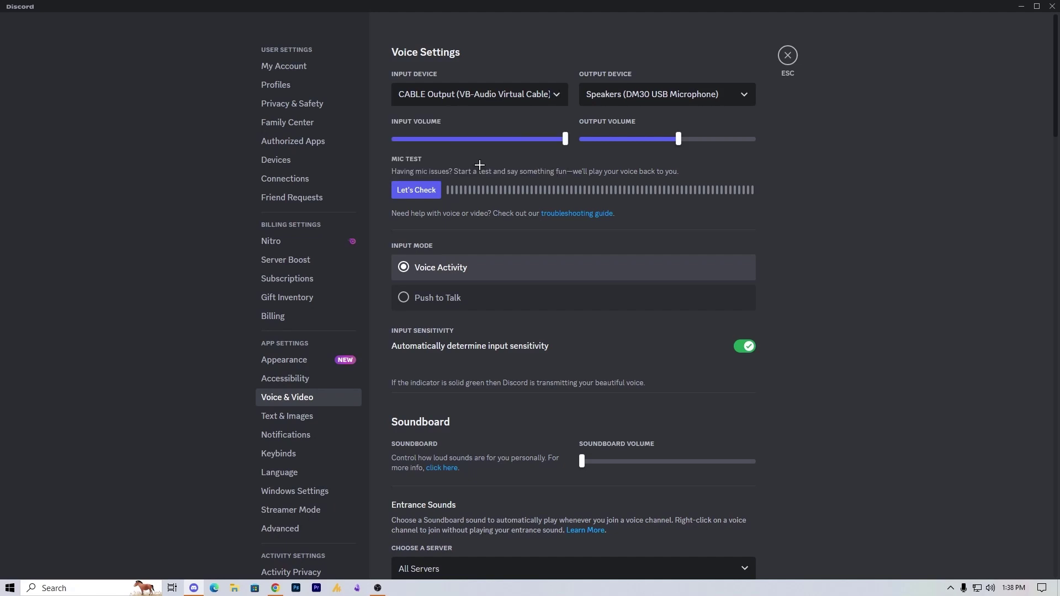
left_click(461, 104)
left_click(461, 103)
left_click(1021, 6)
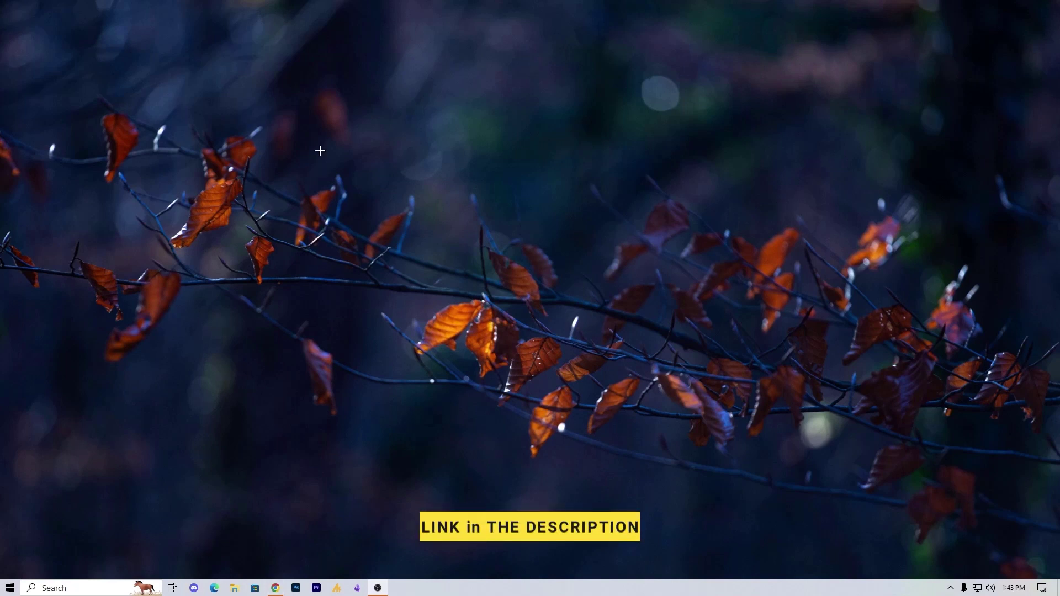
- Return to Discord's voice settings and set the input device to CABLE Output (VB-Audio Virtual Cable)
left_click(193, 588)
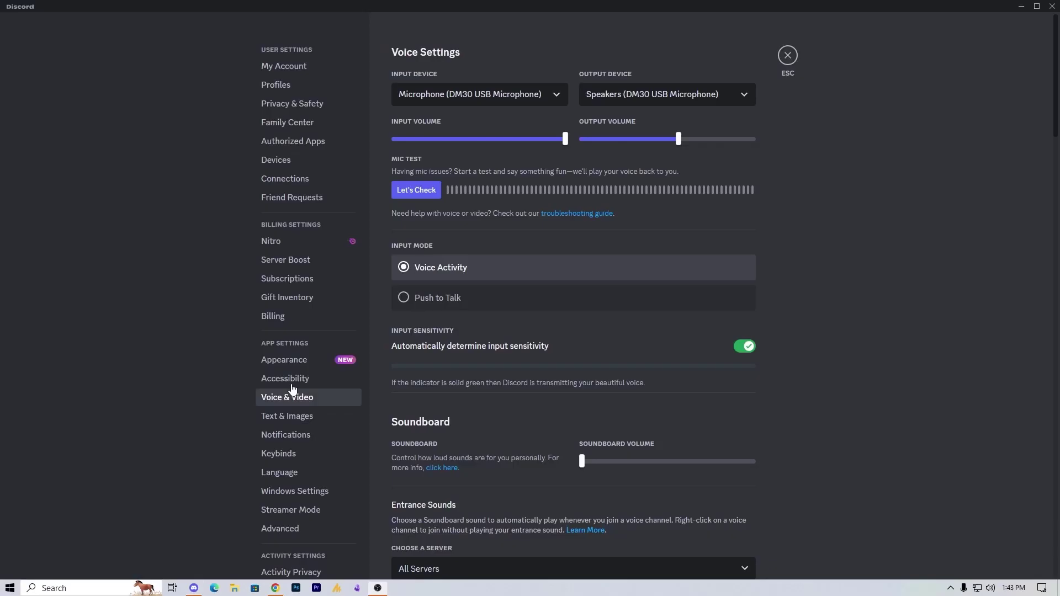
left_click(492, 98)
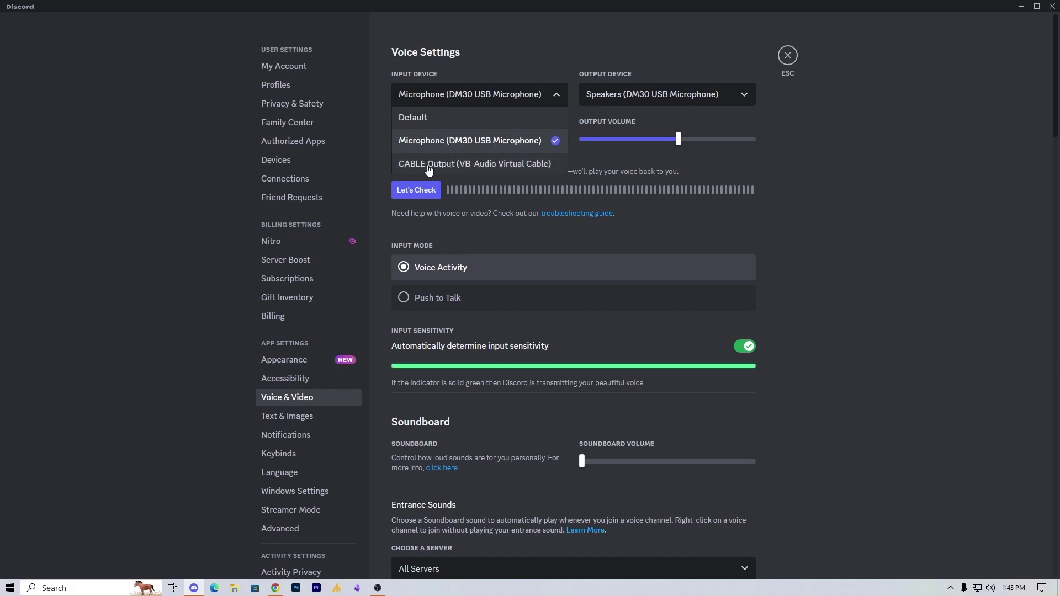
left_click(455, 165)
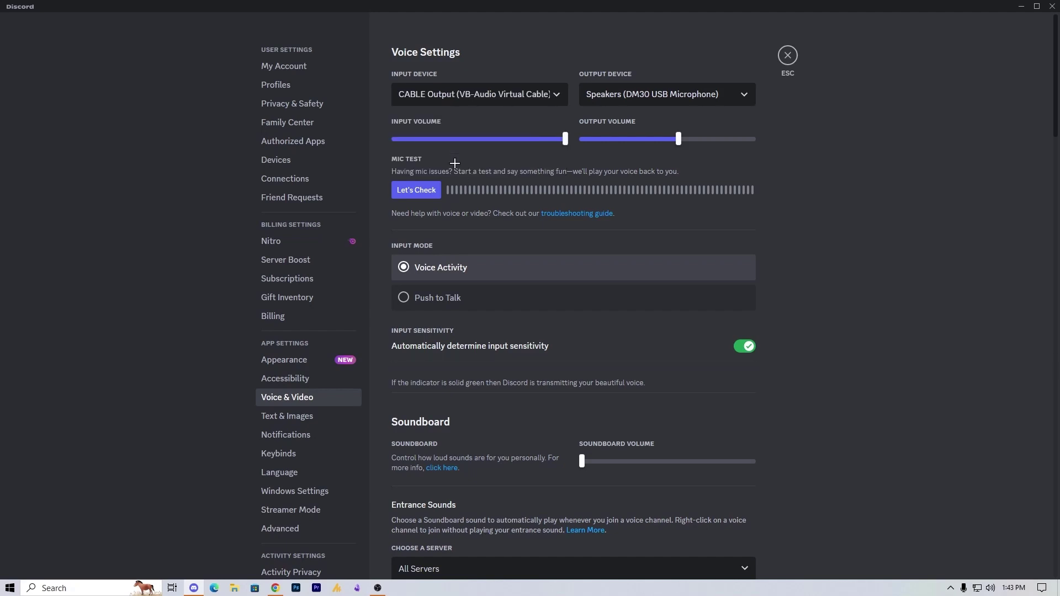
left_click(468, 94)
left_click(456, 170)
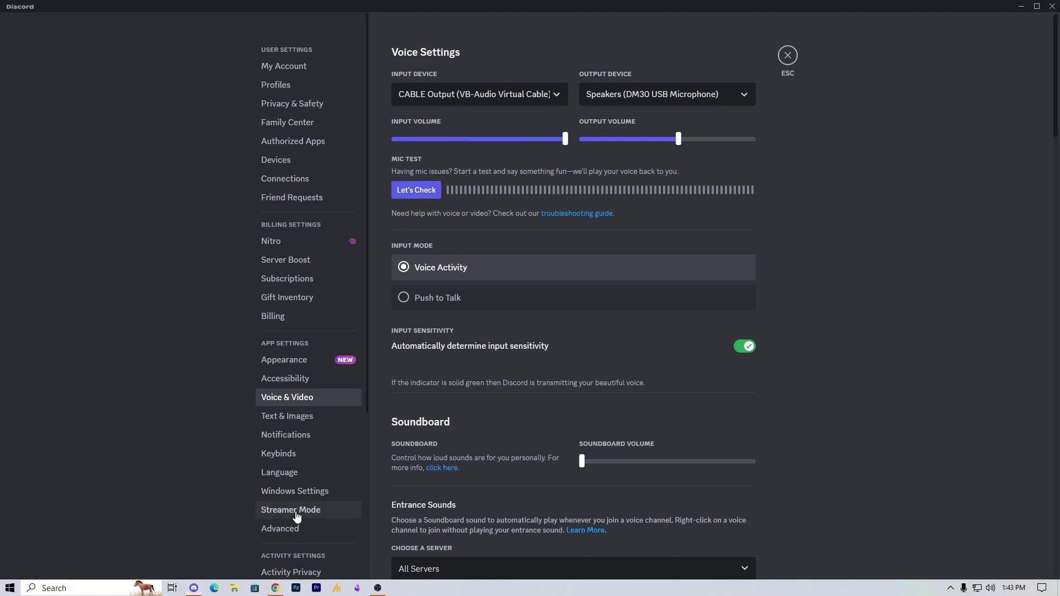
- Open the Windows Sound settings from the Control Panel's Hardware and Sound section and move the window clear of the options
key("super")
type("control")
key("Return")
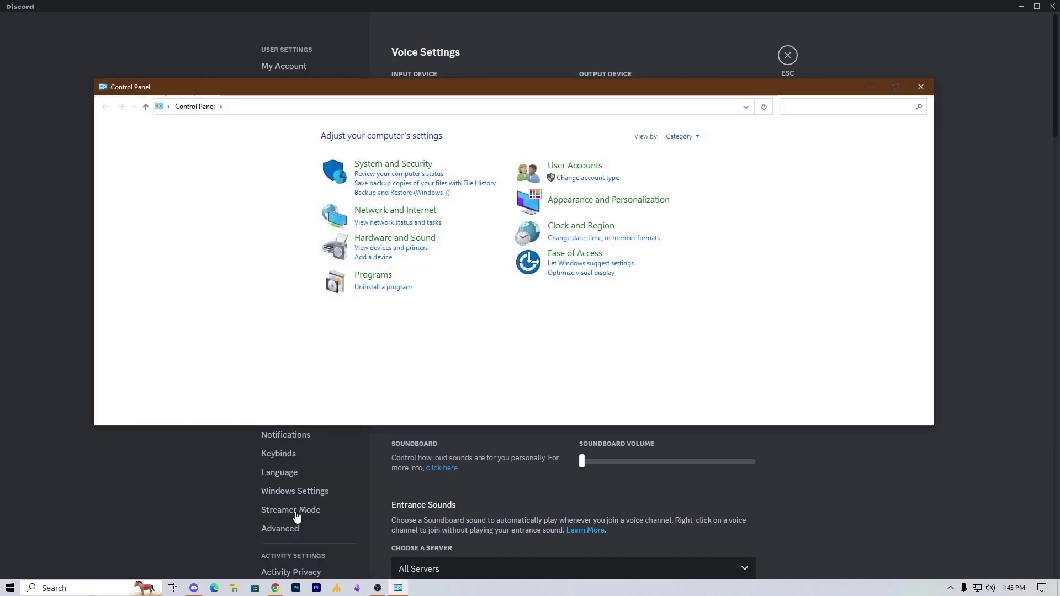
left_click(404, 256)
left_click(251, 196)
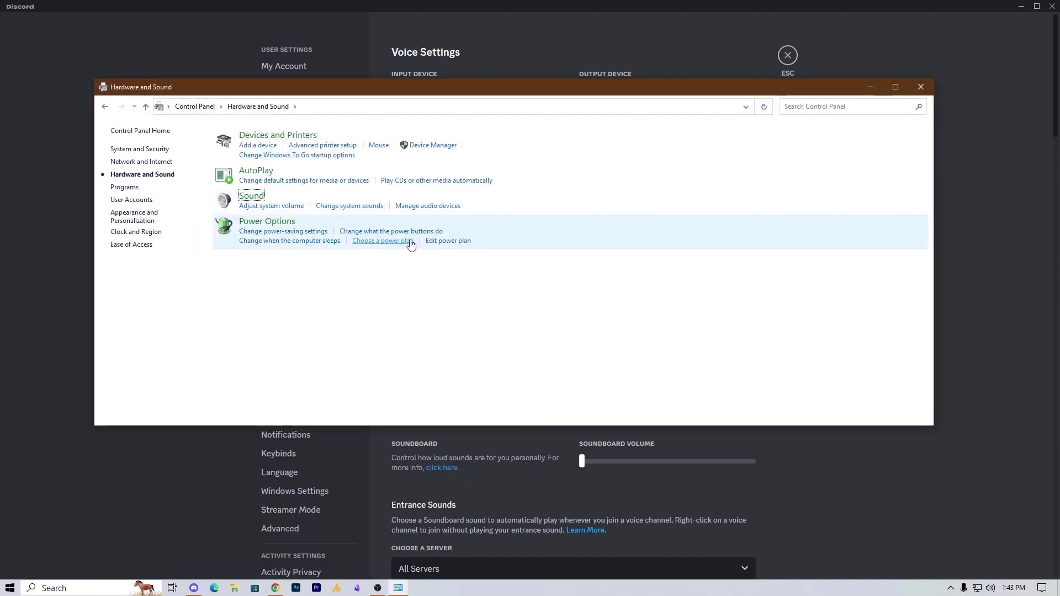
left_click_drag(144, 95, 499, 97)
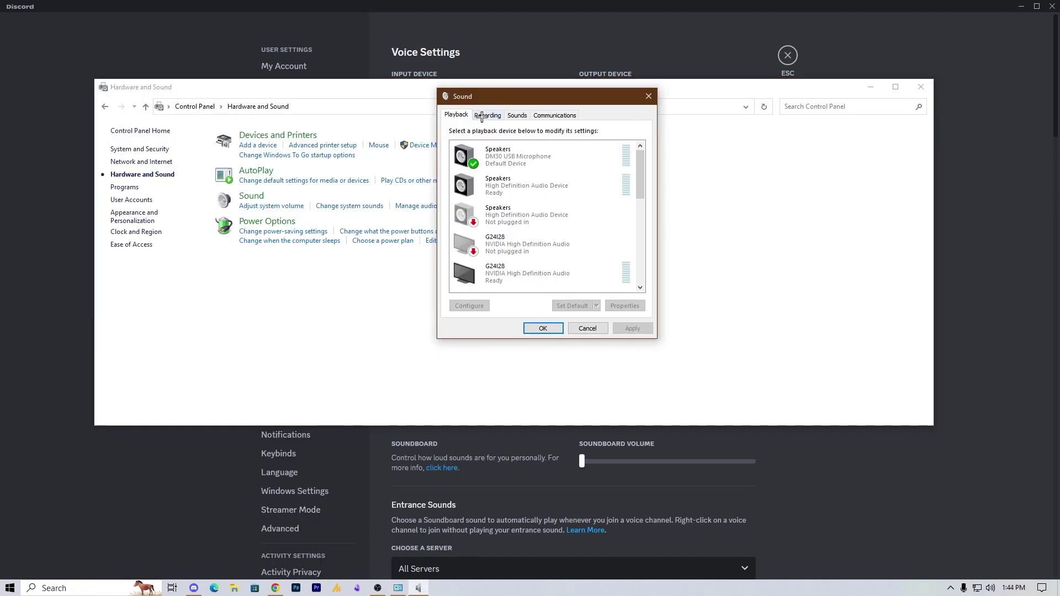
- Route the DM30 USB Microphone's listen playback through CABLE Input (VB-Audio Virtual Cable), apply it and close the Control Panel window
left_click(486, 115)
double_click(505, 159)
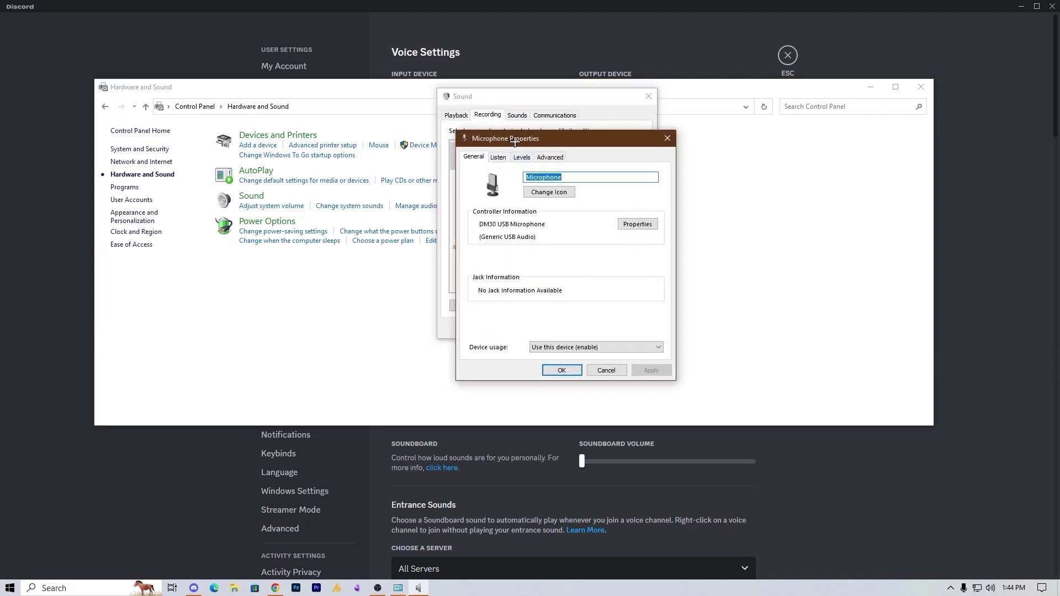
left_click_drag(505, 139, 741, 142)
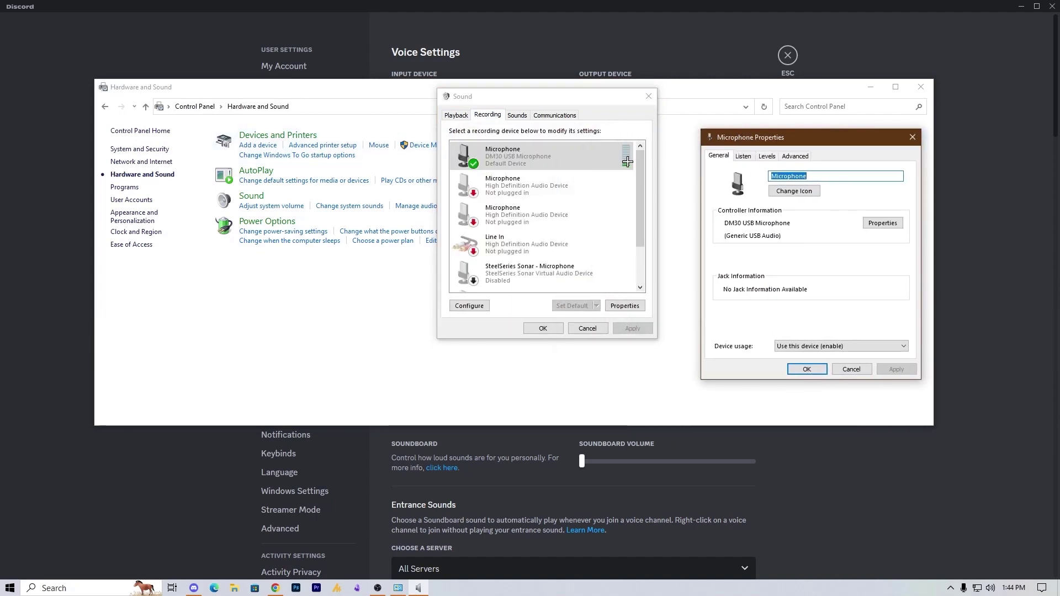
left_click(744, 157)
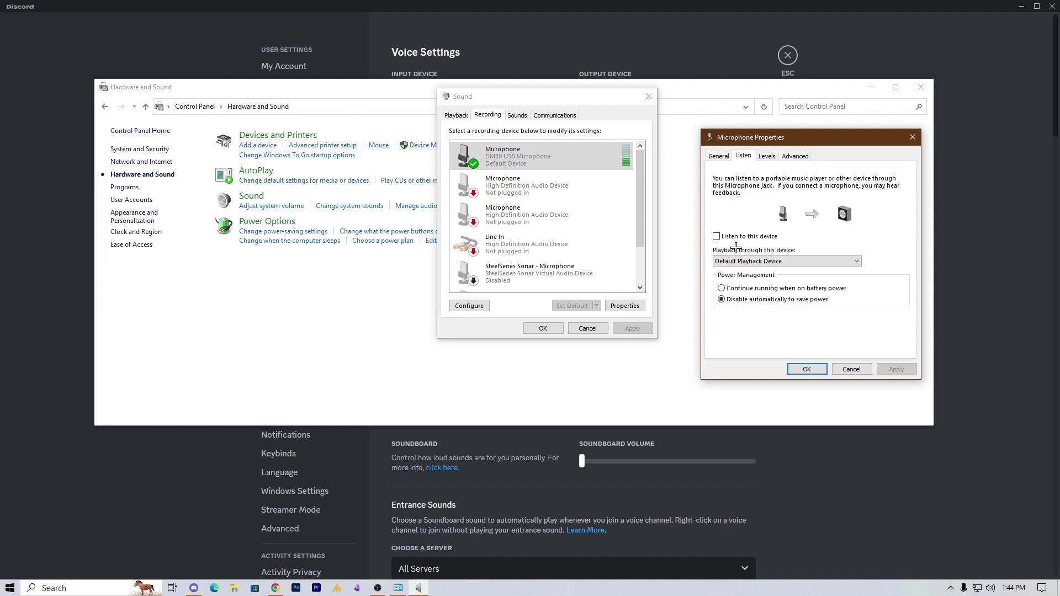
left_click(751, 261)
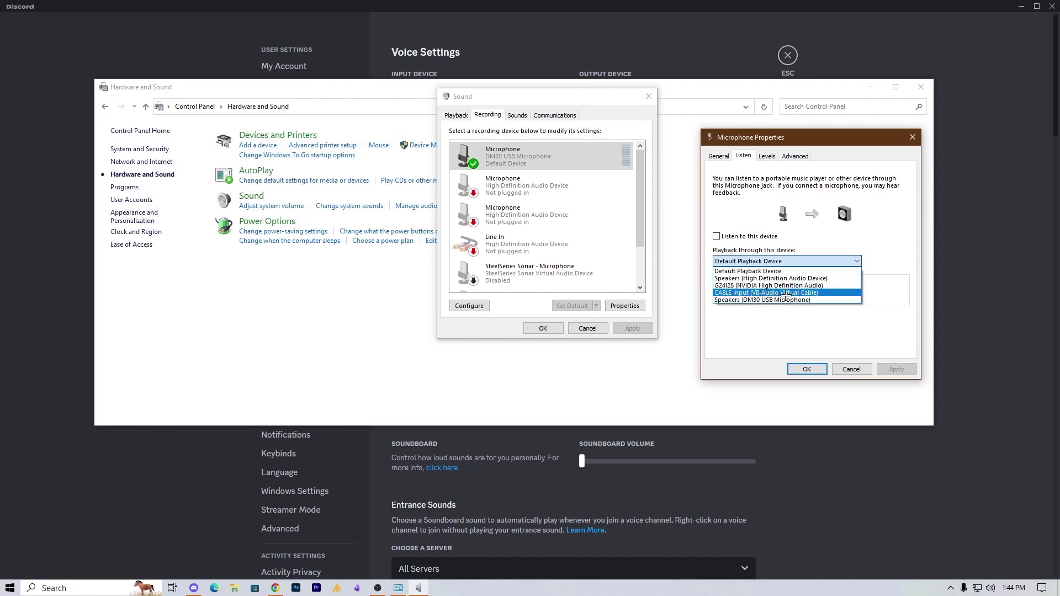
left_click(825, 293)
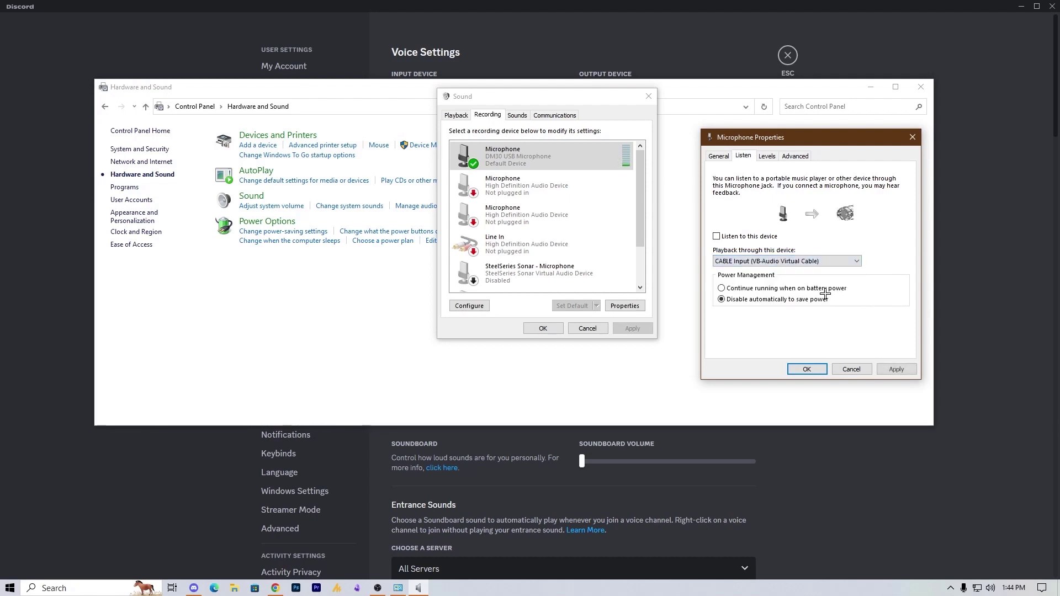
left_click(884, 369)
left_click(920, 87)
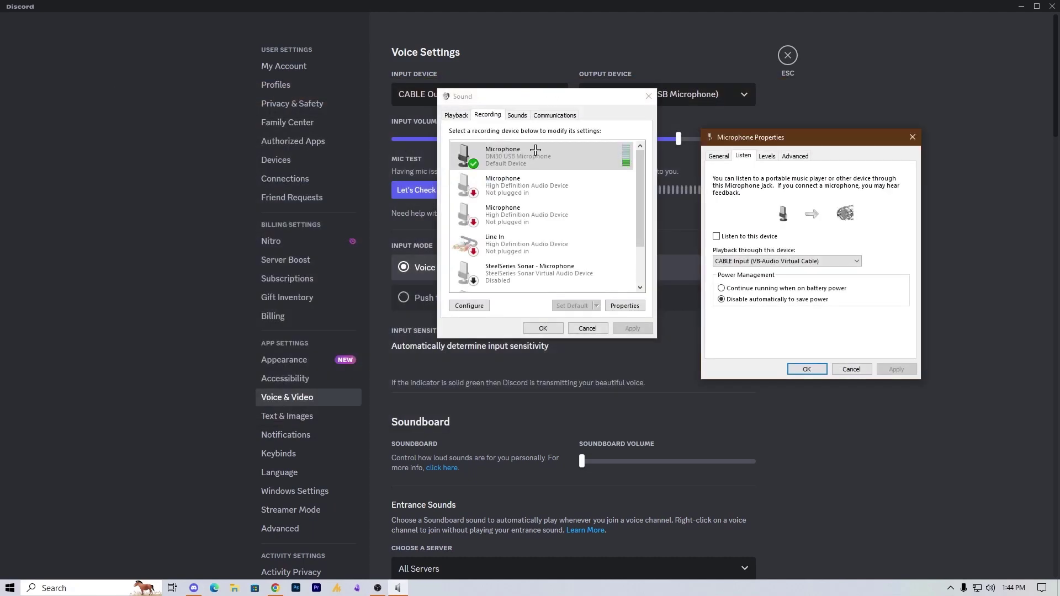
- Enable Listen to this device for the DM30 USB Microphone, apply it and close the sound dialogs
left_click(728, 237)
left_click(896, 369)
left_click(806, 369)
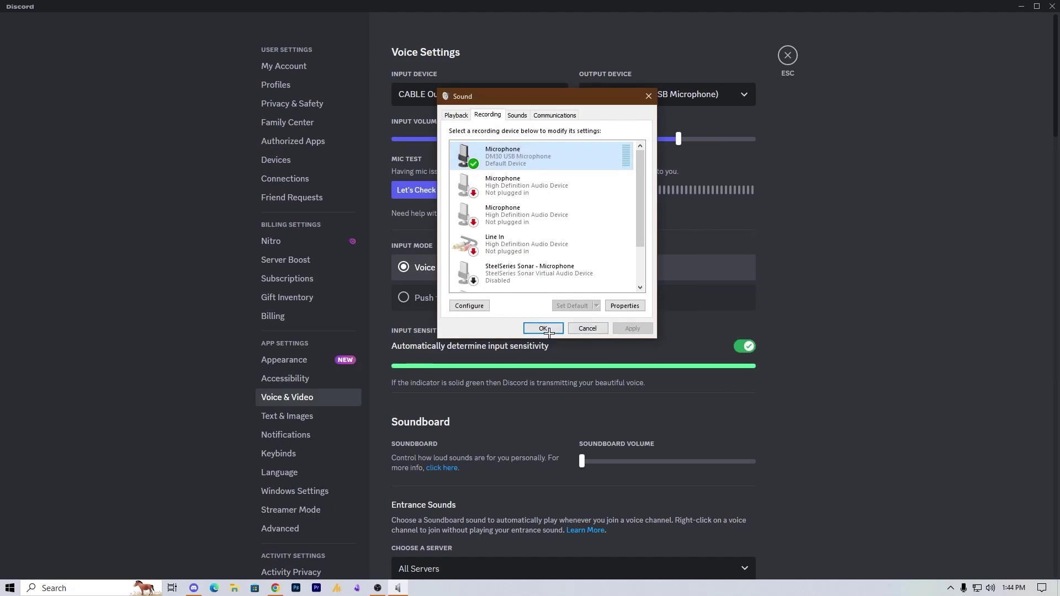
left_click(543, 329)
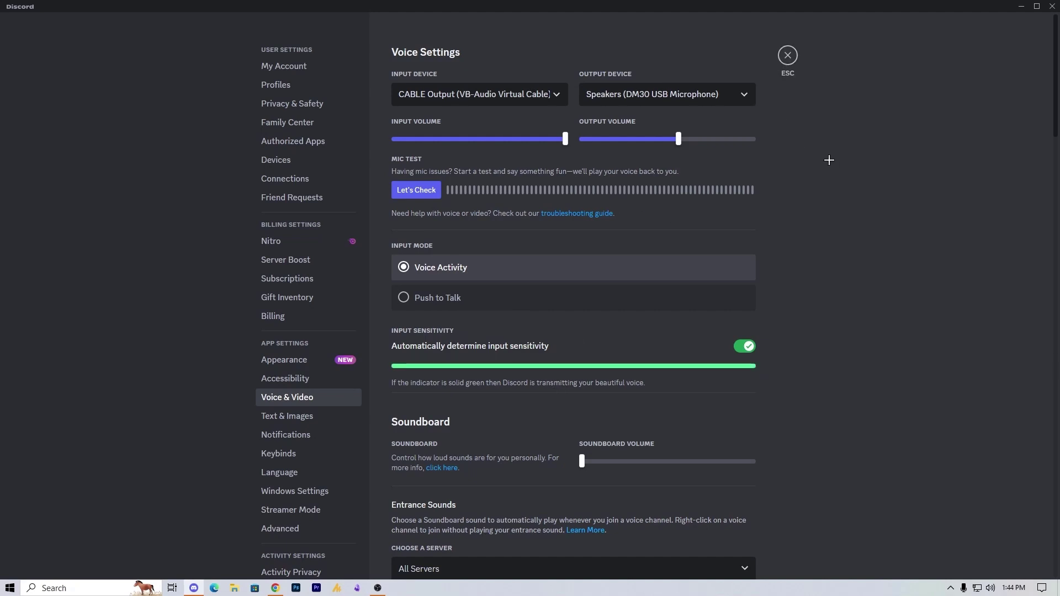
- Leave Discord's settings, cancel switching to the CHILLZONE VC 4 channel, and undeafen yourself in the connected voice channel
left_click(788, 54)
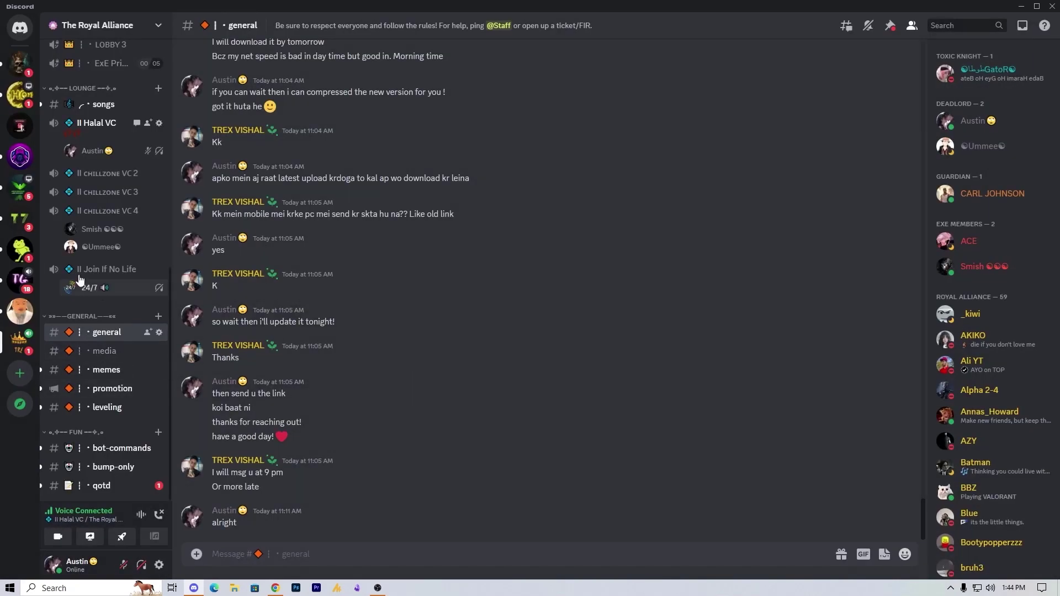
left_click(99, 215)
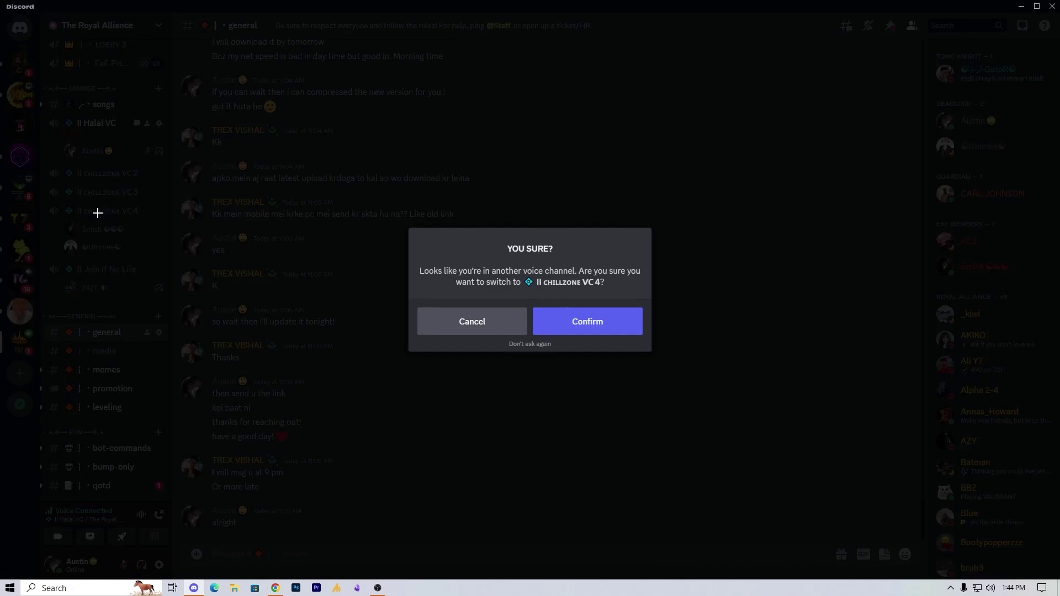
left_click(444, 327)
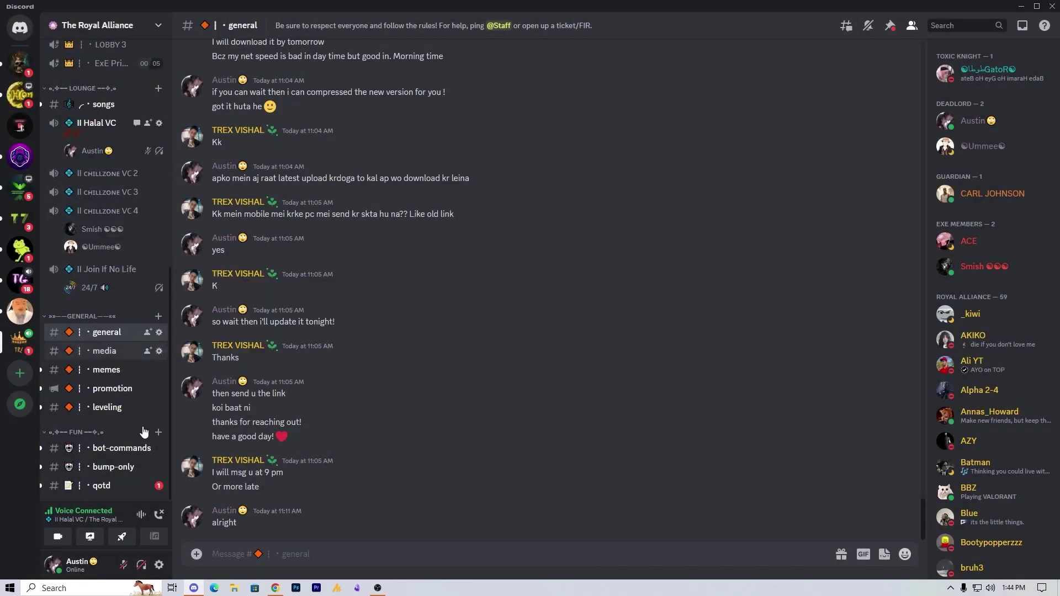
left_click(141, 564)
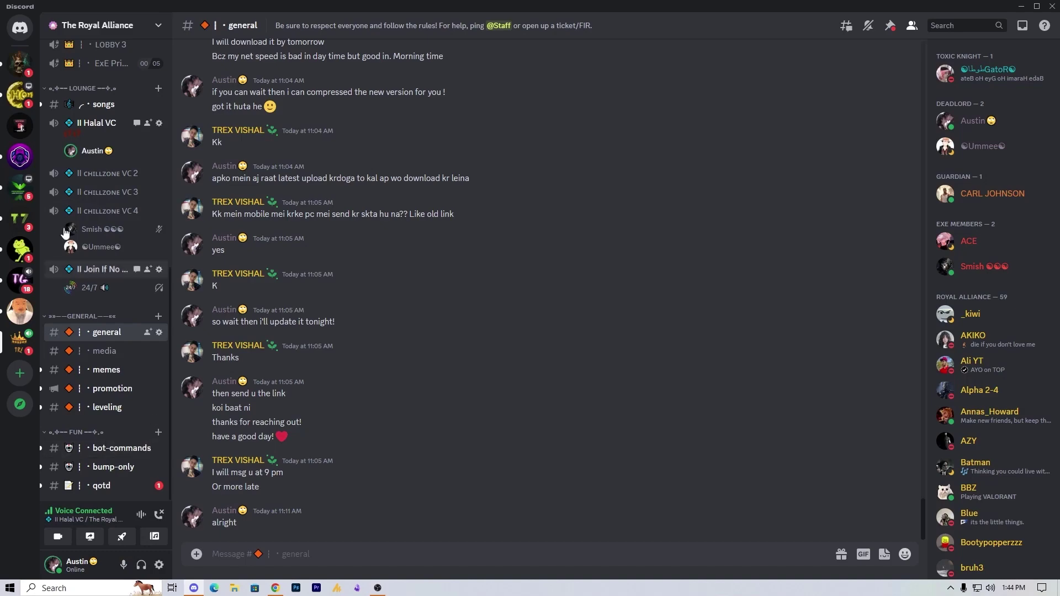
- Review the available input devices in Discord's Voice & Video settings without changing the selection, and close Discord
left_click(159, 564)
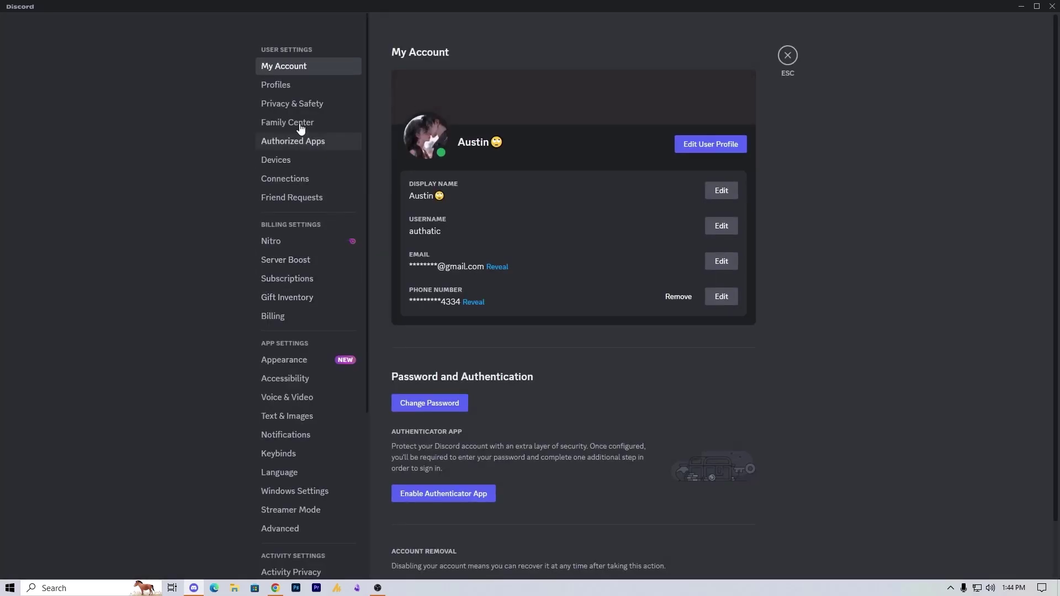
left_click(312, 400)
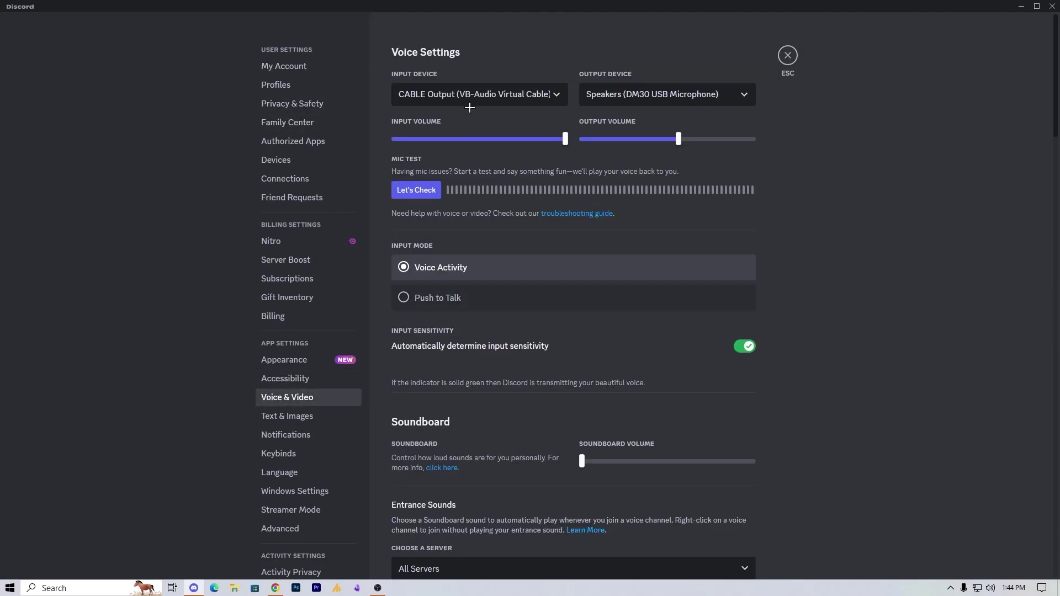
left_click(473, 95)
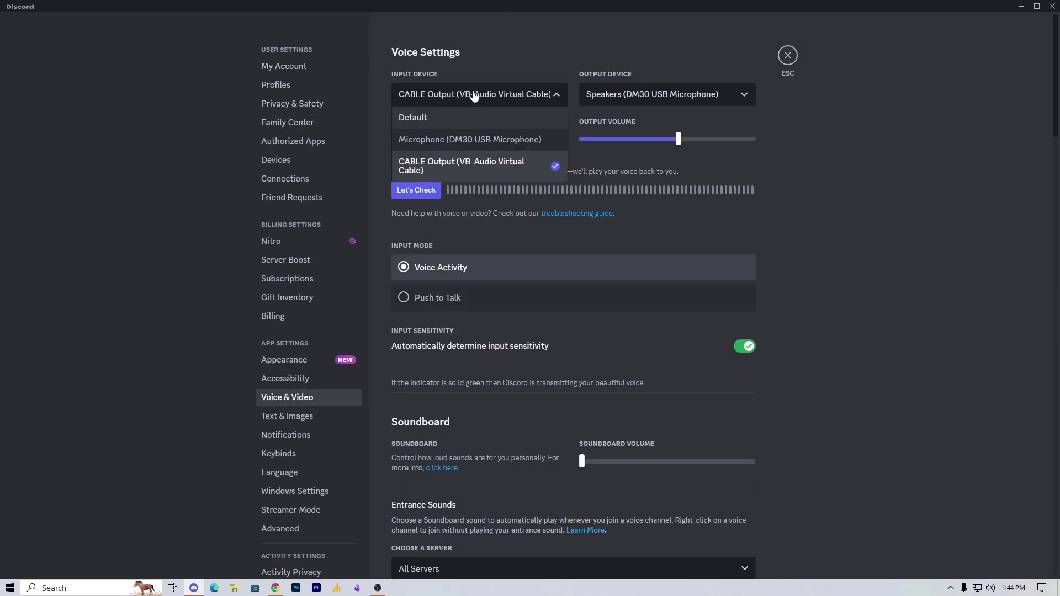
left_click(609, 185)
key("Escape")
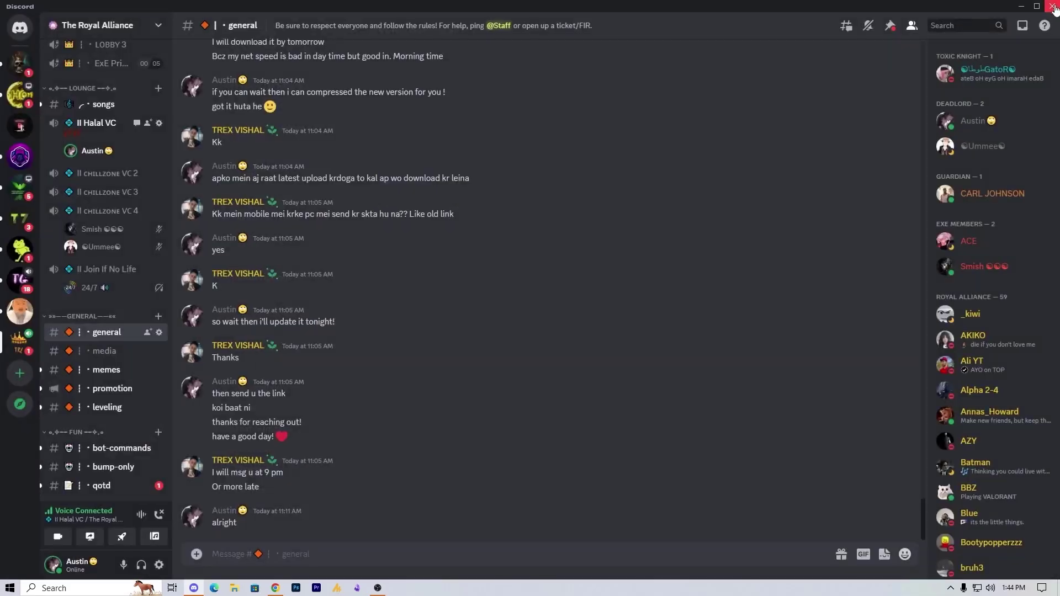
left_click(1052, 7)
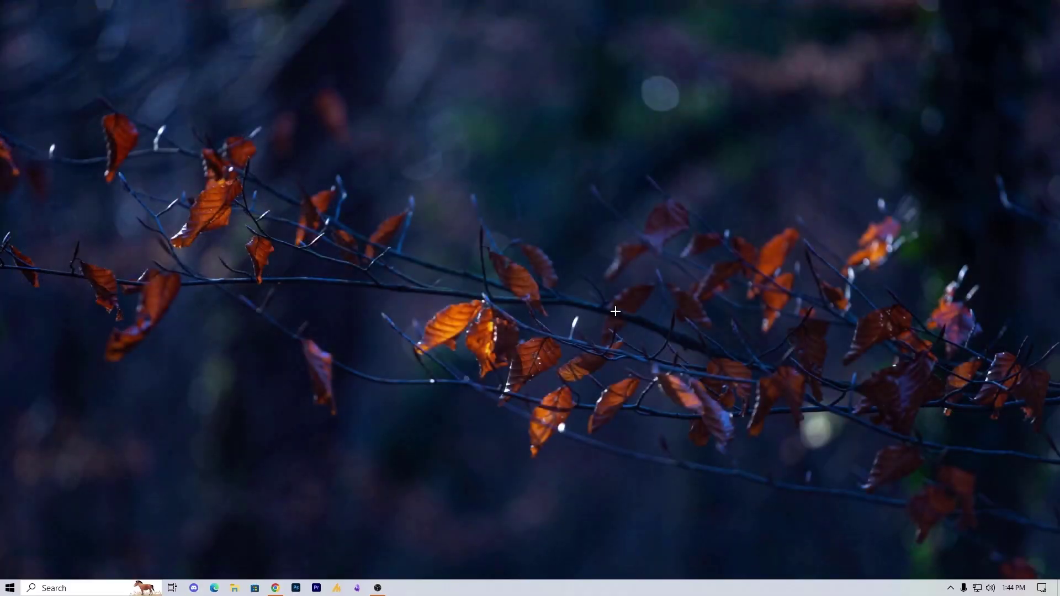